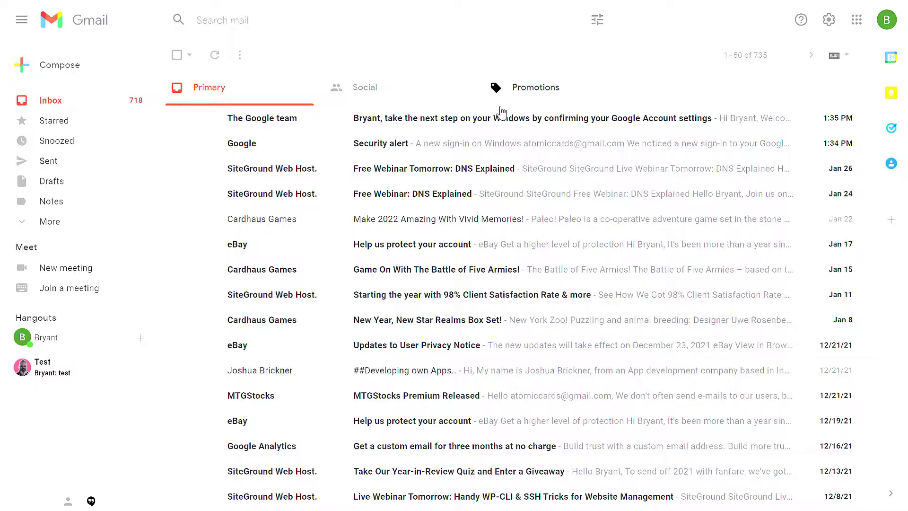
Archive the SiteGround 'Free Webinar: DNS Explained' message from the inbox
left_click(177, 193)
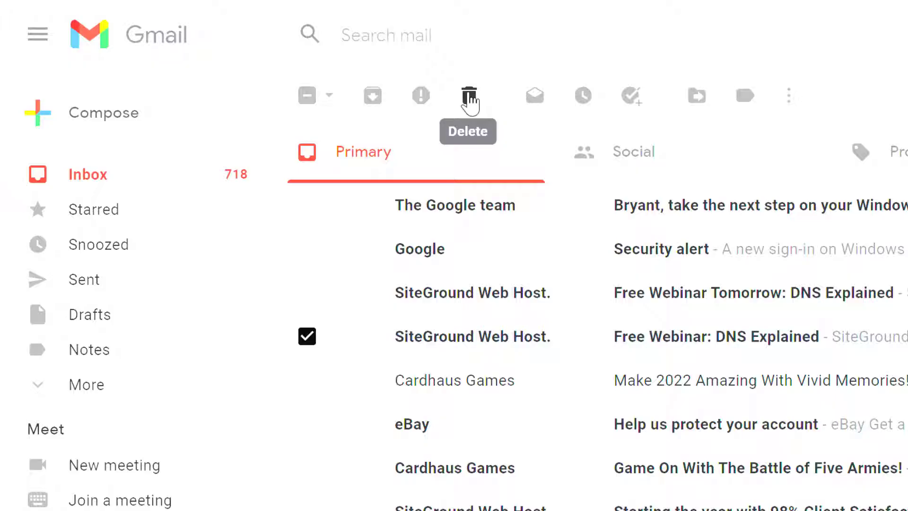
left_click(374, 96)
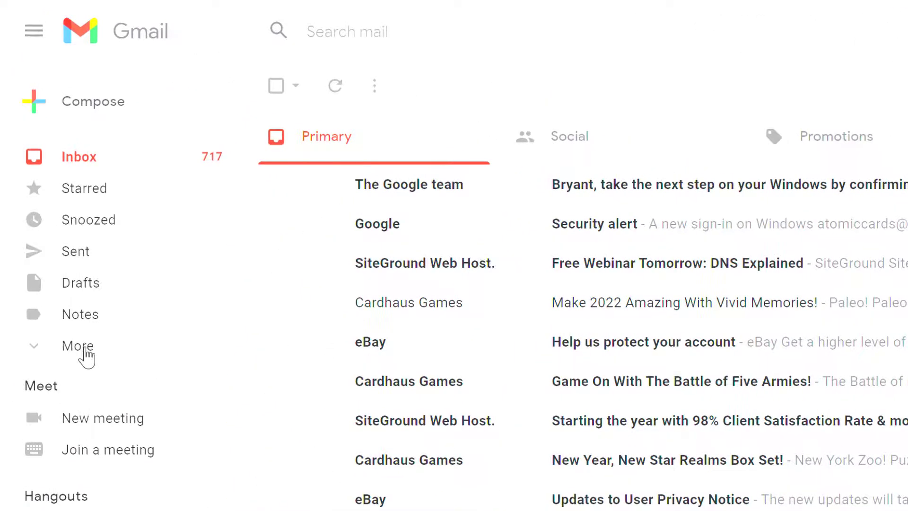
Show All Mail to find the archived 'Free Webinar: DNS Explained' message
left_click(86, 350)
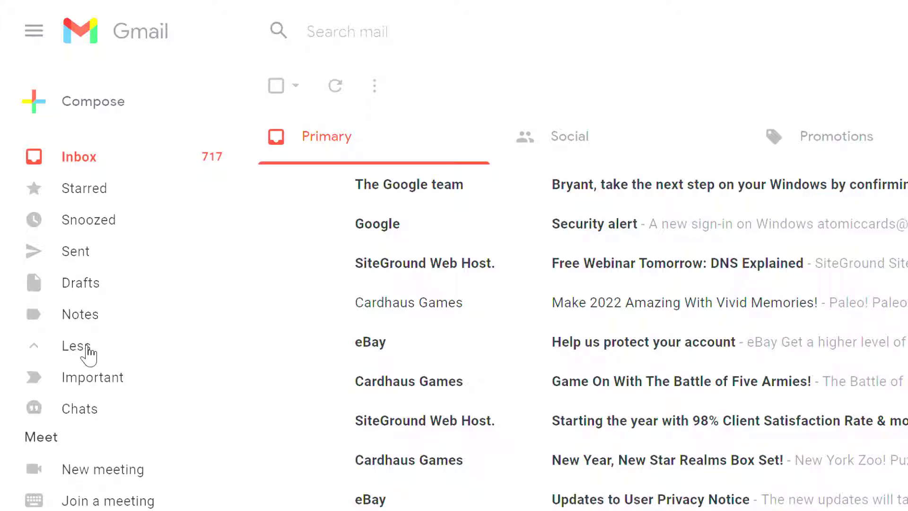
scroll(86, 352, "down", 4)
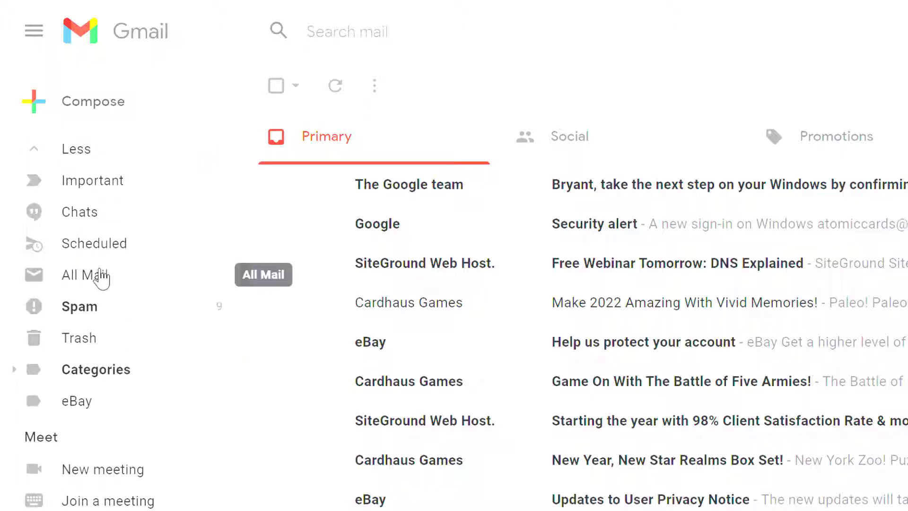
left_click(105, 284)
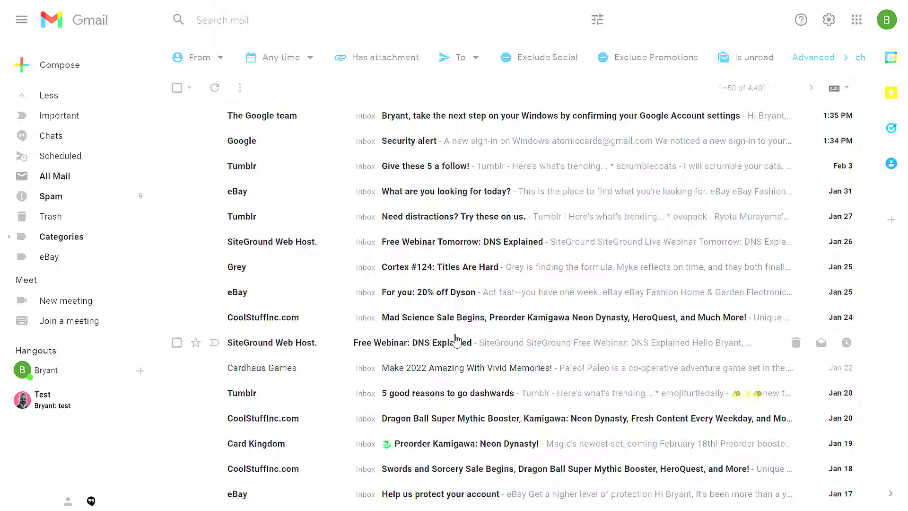
Bulk-archive the SiteGround, Cardhaus Make 2022 and eBay messages, then the 'Battle of Five Armies' email
scroll(72, 139, "up", 3)
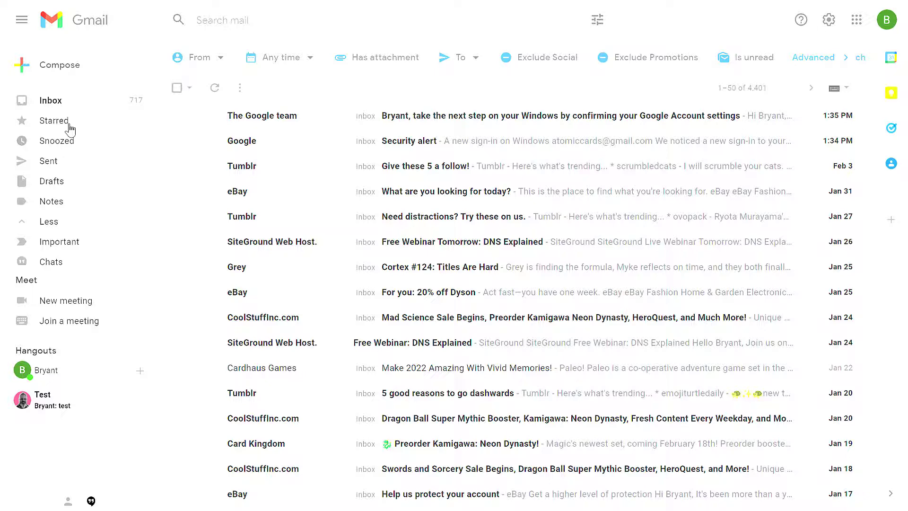
left_click(50, 100)
left_click(177, 168)
left_click(177, 194)
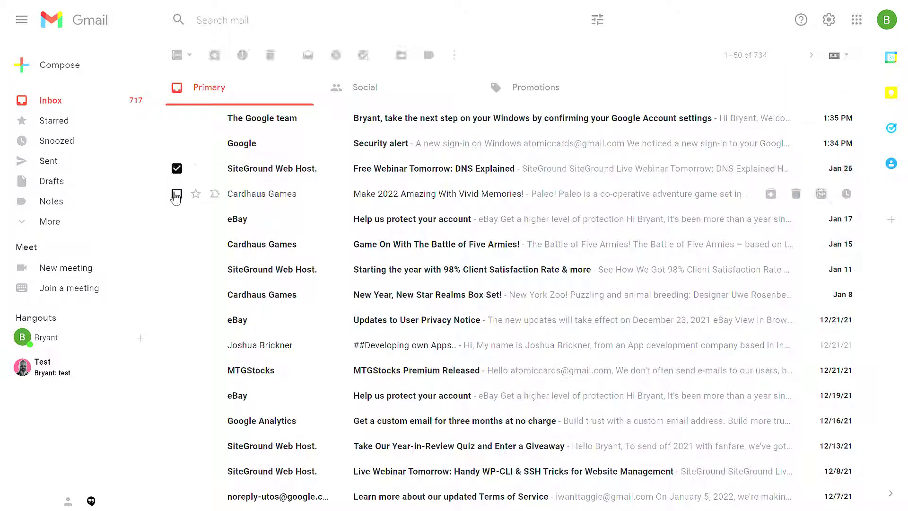
left_click(176, 219)
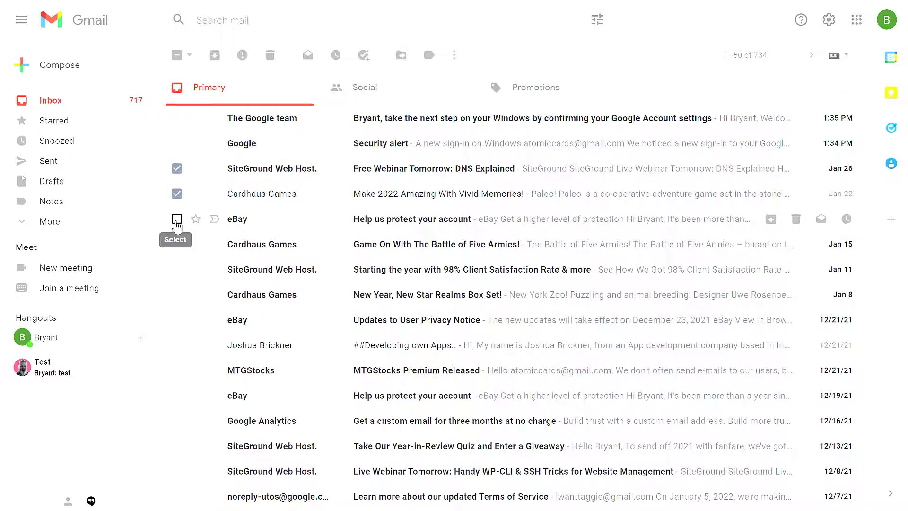
left_click(214, 55)
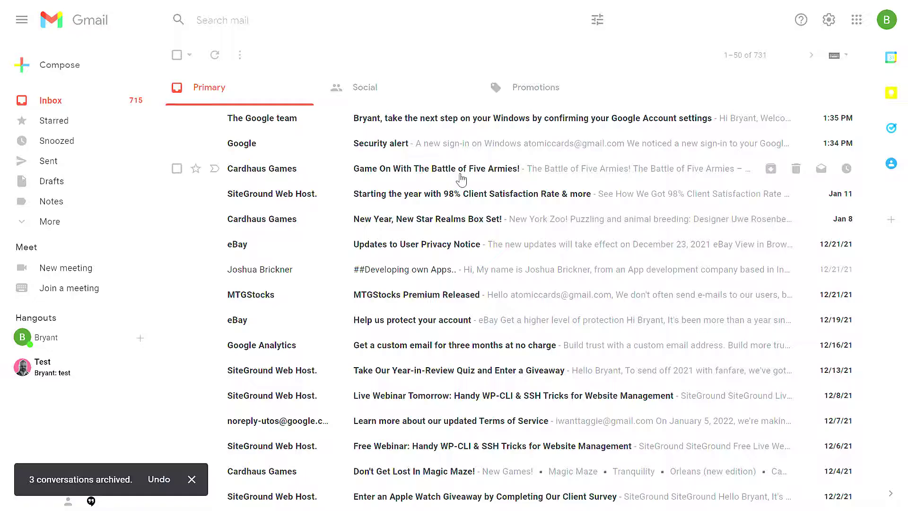
left_click(459, 179)
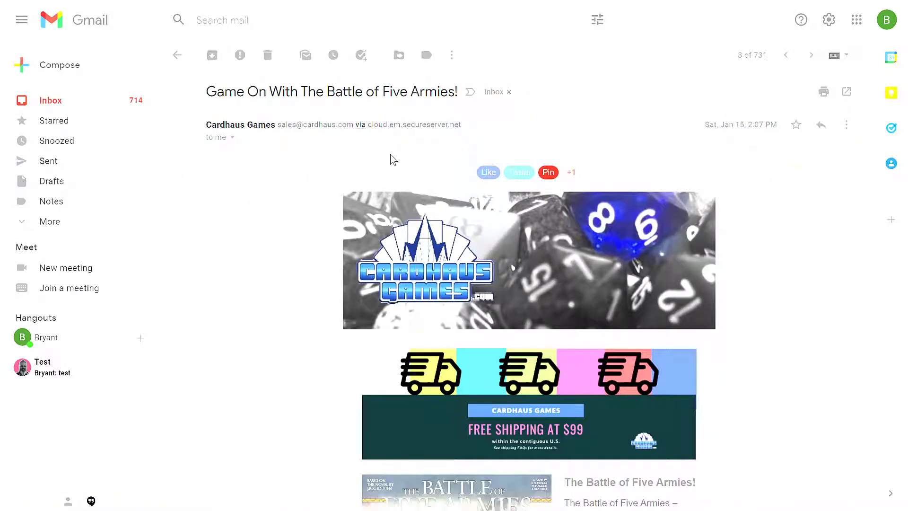
left_click(212, 56)
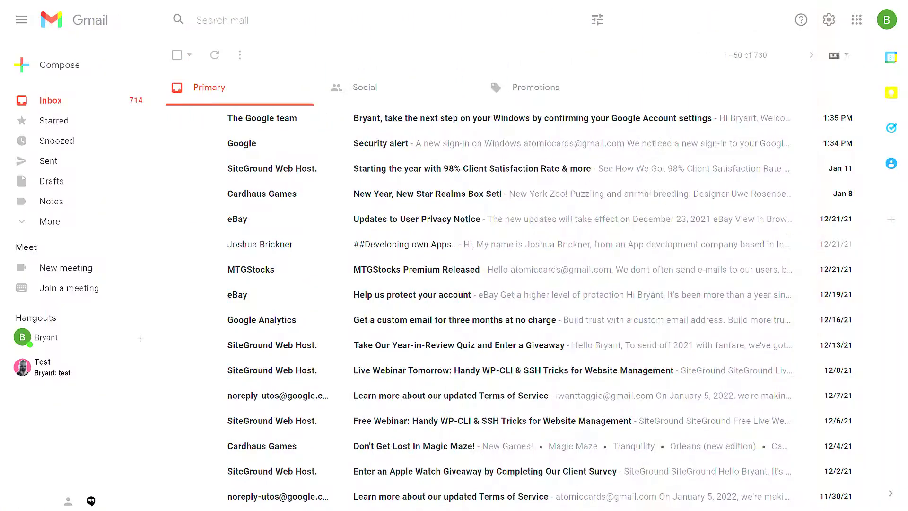
Search 'dns explained' and move the archived webinar message back to the inbox
left_click(349, 22)
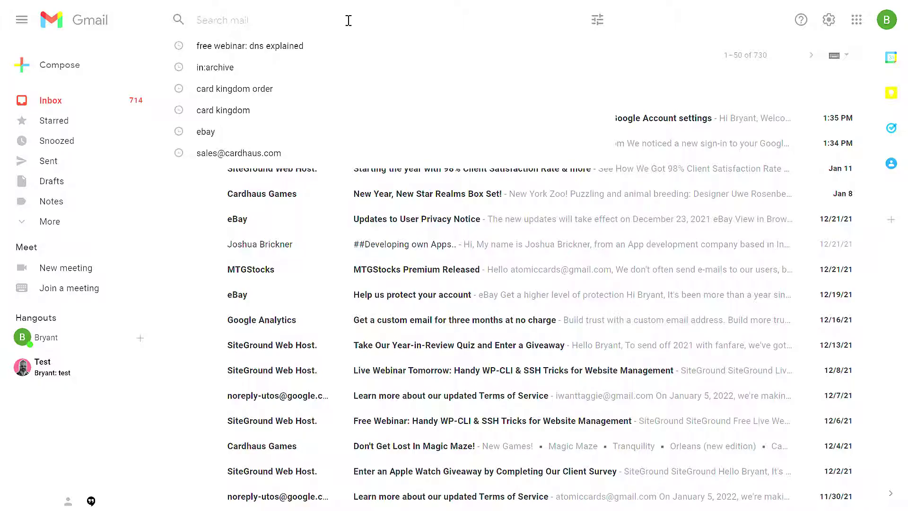
type("dns explained")
key("Return")
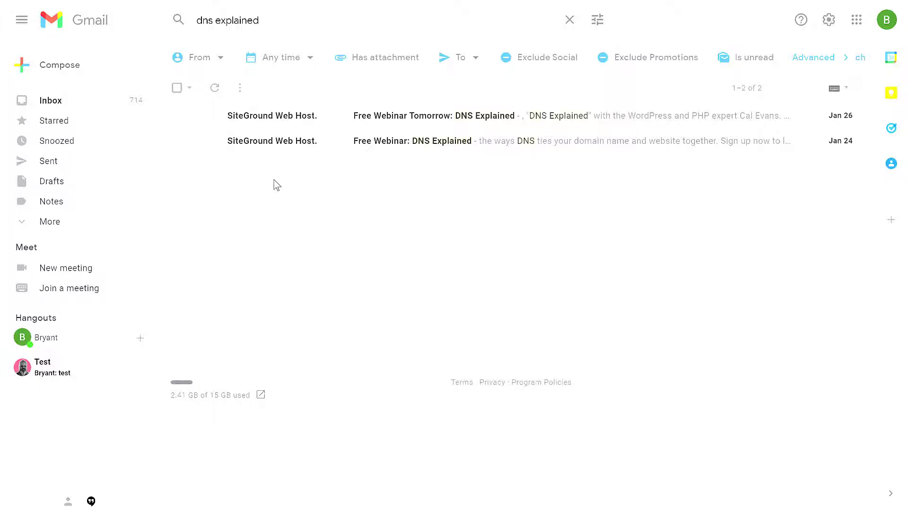
left_click(176, 140)
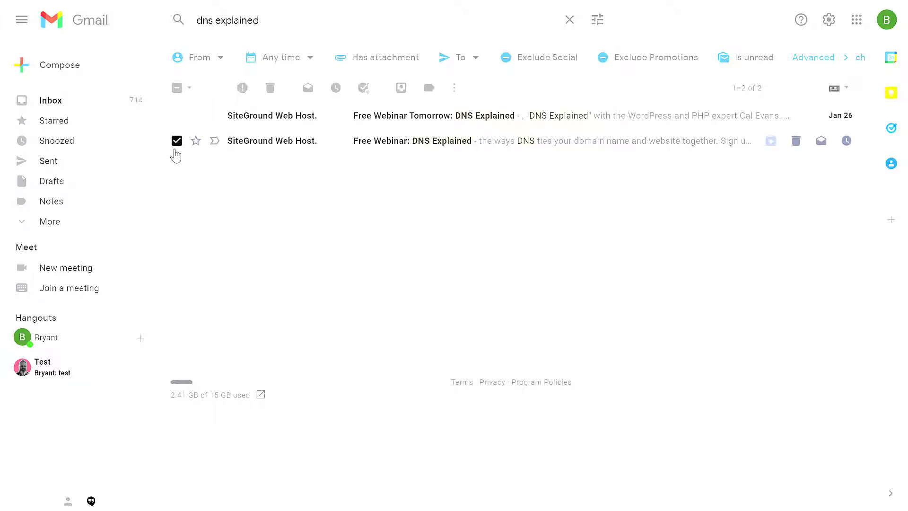
left_click(401, 90)
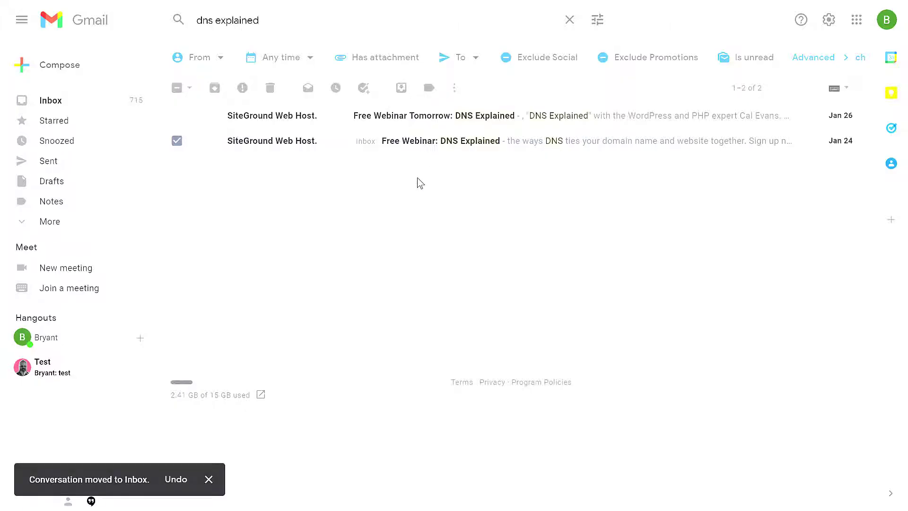
Leave the search results and show the inbox's Promotions category
left_click(366, 143)
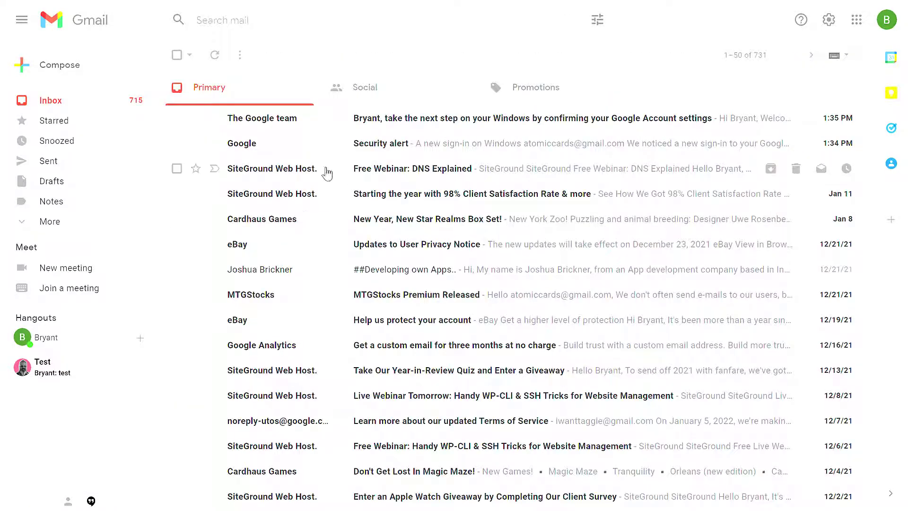
left_click(176, 168)
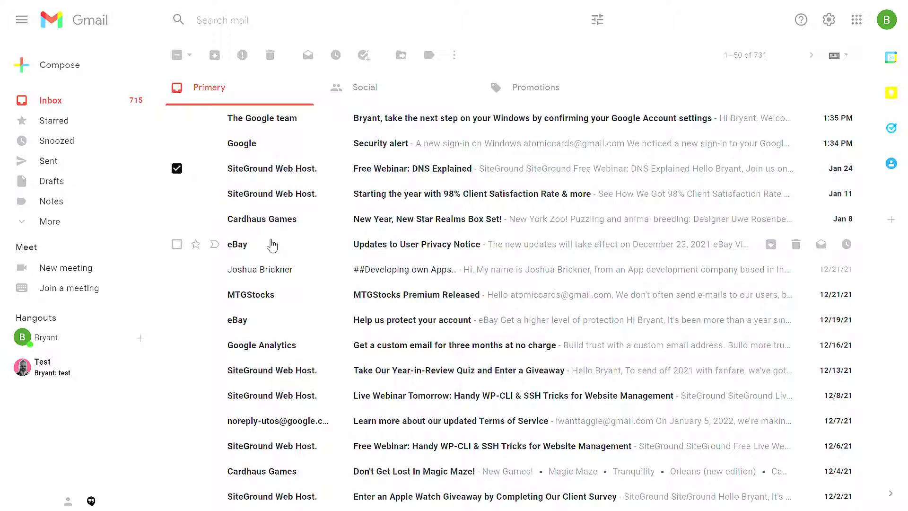
key("x")
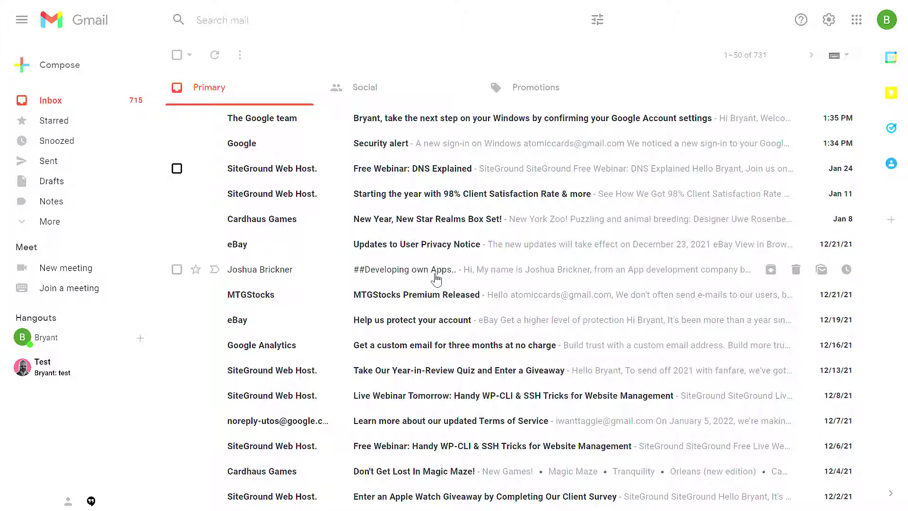
left_click(538, 100)
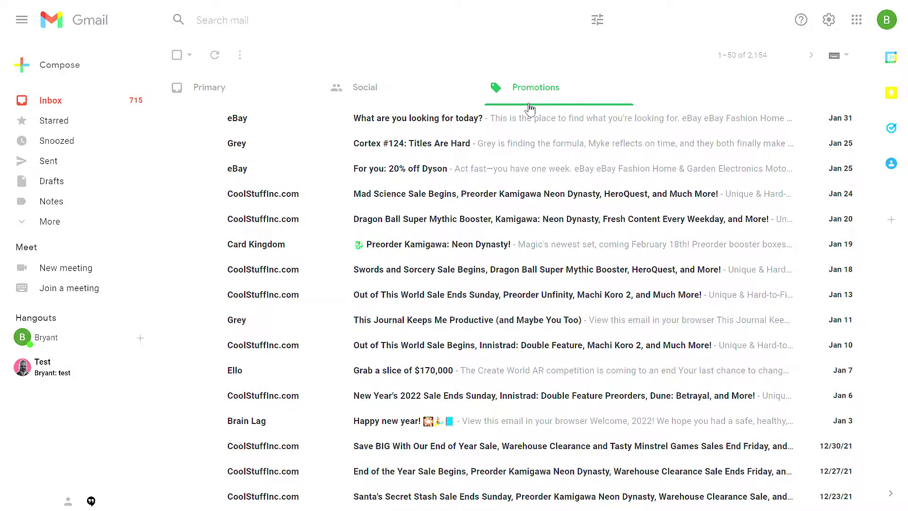
Select all 2,154 Promotions conversations and confirm archiving them in bulk
left_click(176, 56)
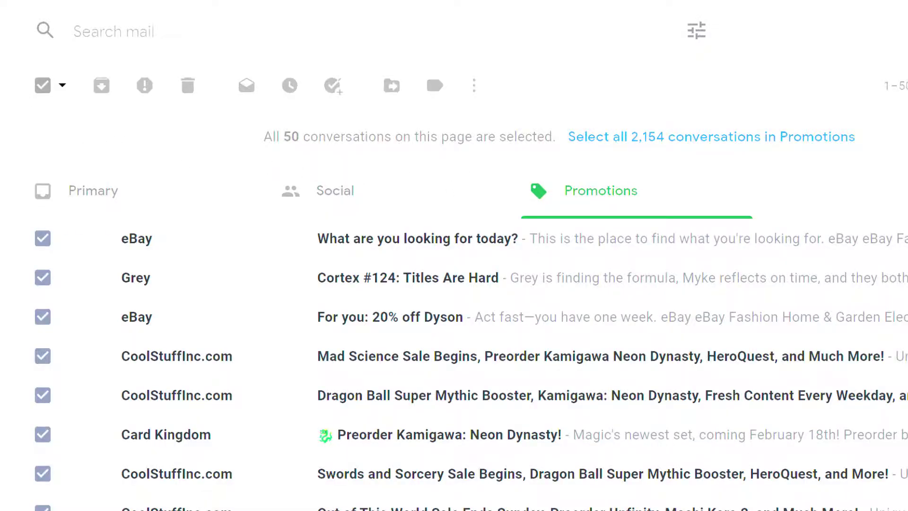
scroll(454, 331, "down", 15)
scroll(454, 331, "up", 15)
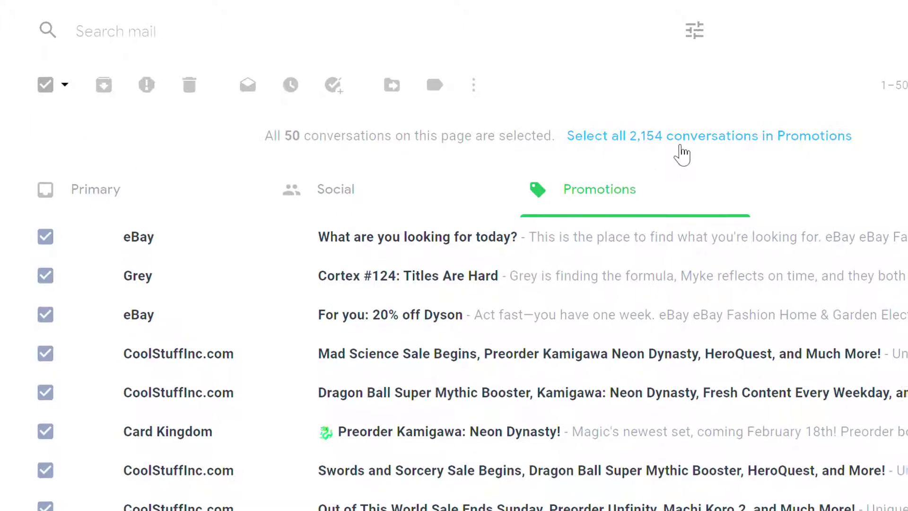
left_click(681, 146)
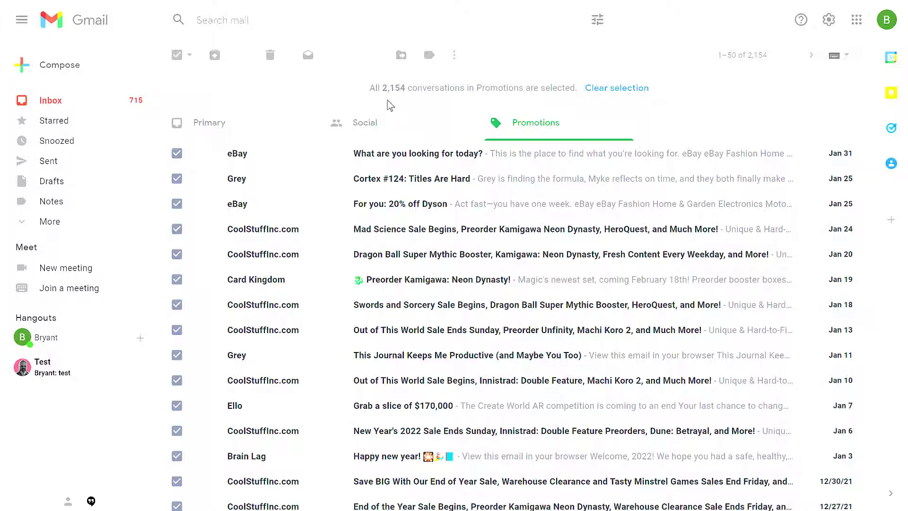
left_click(215, 57)
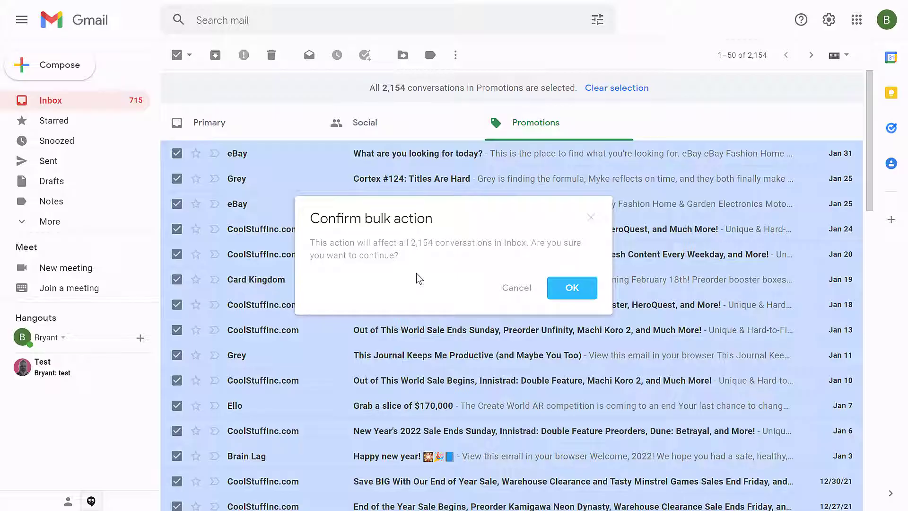
left_click(572, 287)
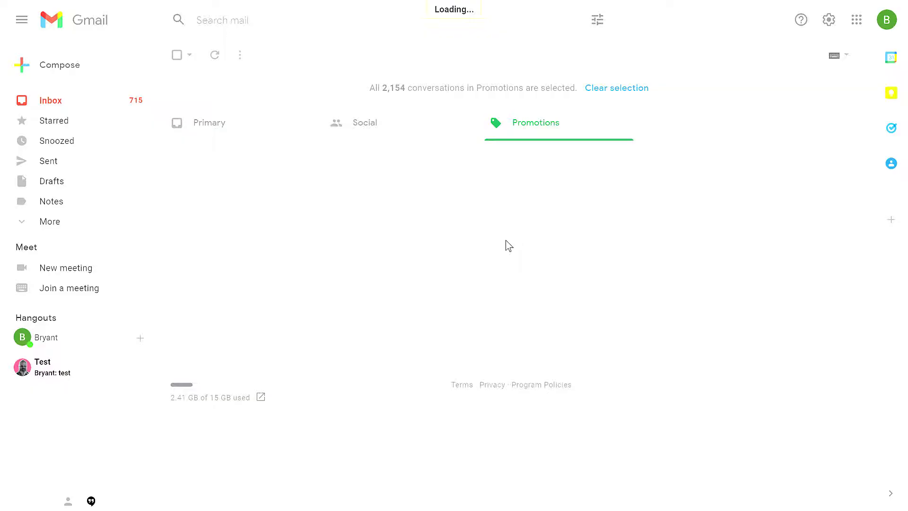
left_click(83, 221)
Browse All Mail for the archived messages, then return to the inbox with the g i shortcut
scroll(84, 240, "down", 4)
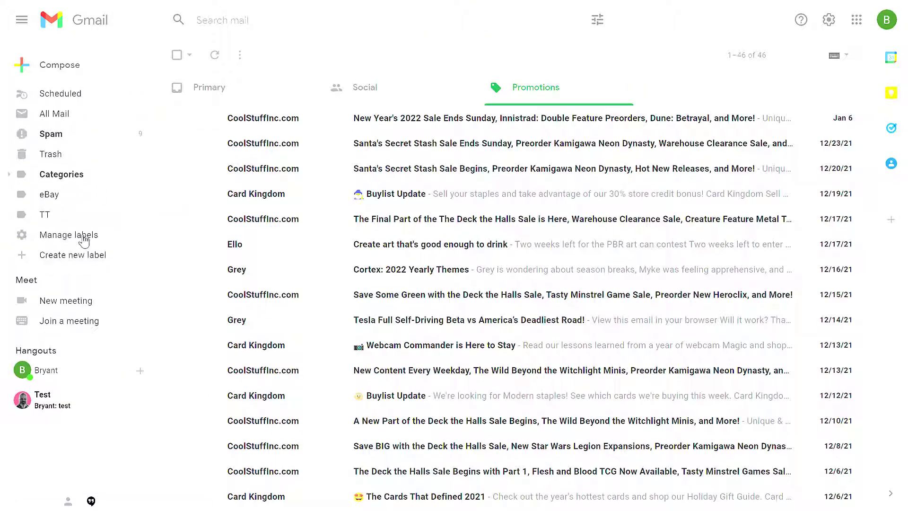
left_click(69, 118)
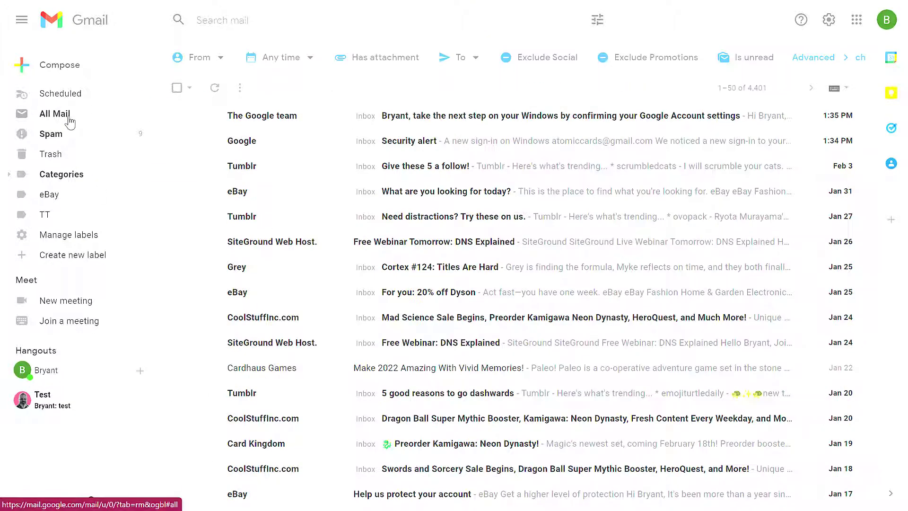
scroll(605, 379, "down", 3)
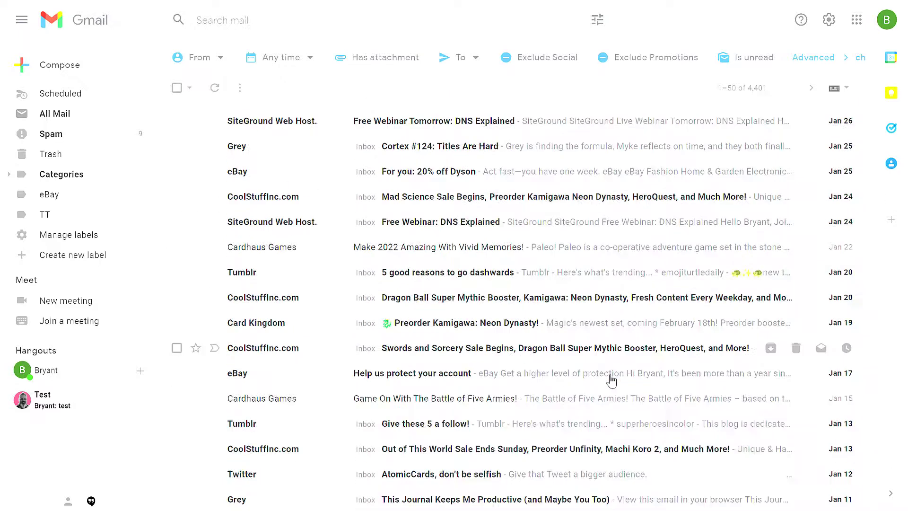
scroll(610, 380, "down", 6)
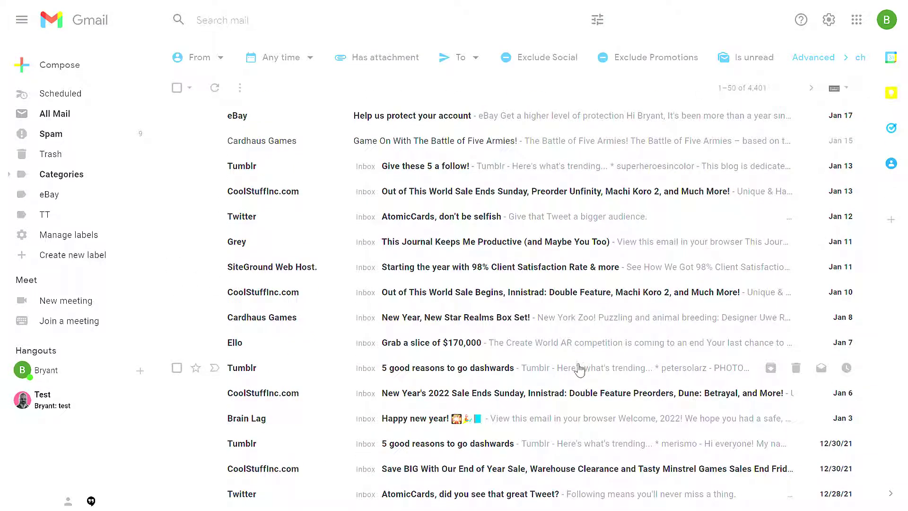
key("g")
key("i")
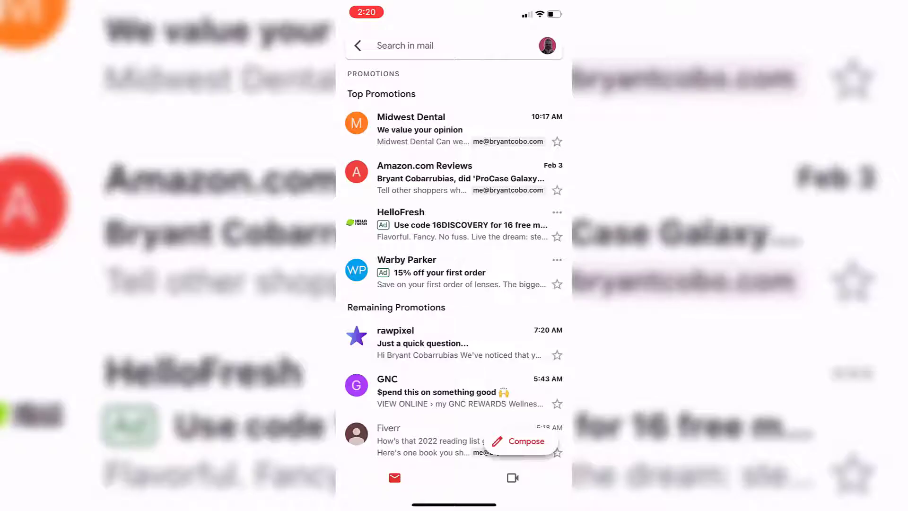
Archive the GNC '$pend this on something good' promotional email
left_click(454, 392)
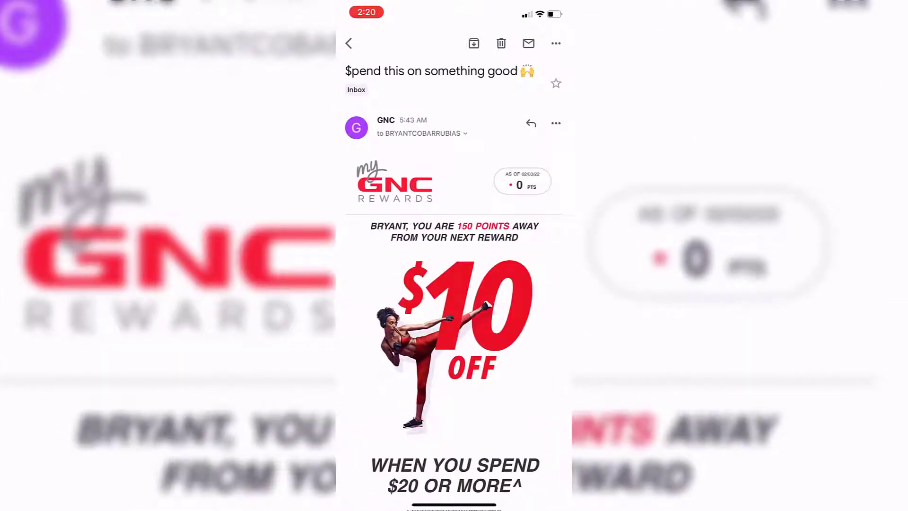
left_click(474, 43)
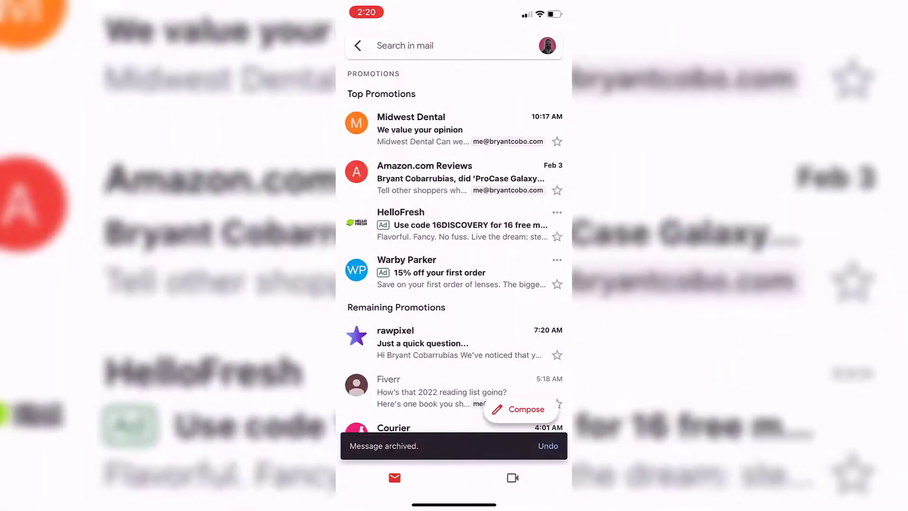